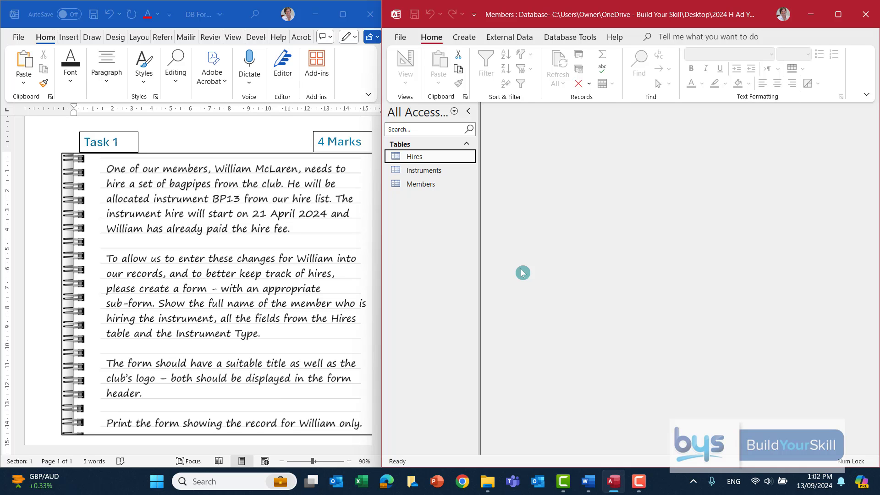
Step: Open the Hires, Instruments and Members tables full screen and scroll through the Members records
double_click(421, 158)
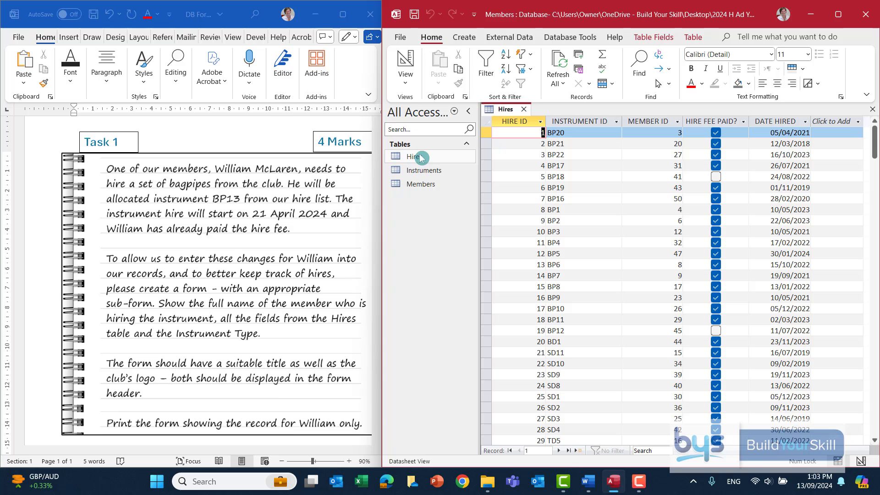
click(839, 15)
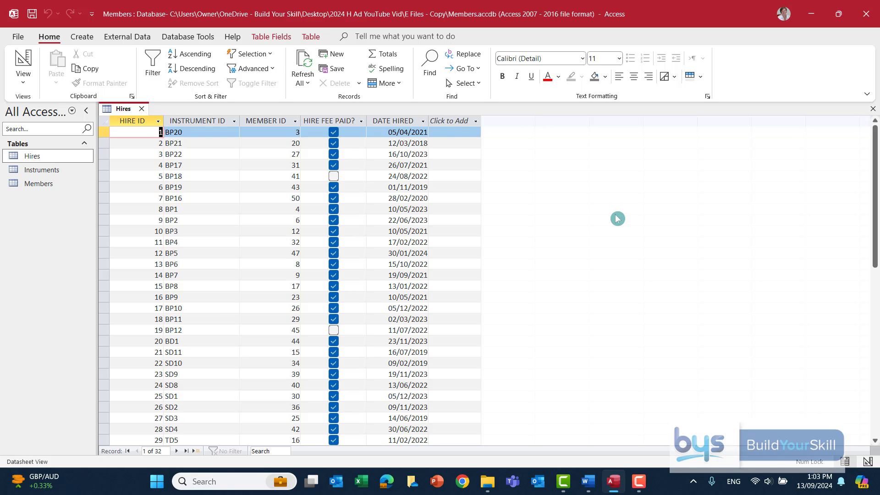
double_click(47, 170)
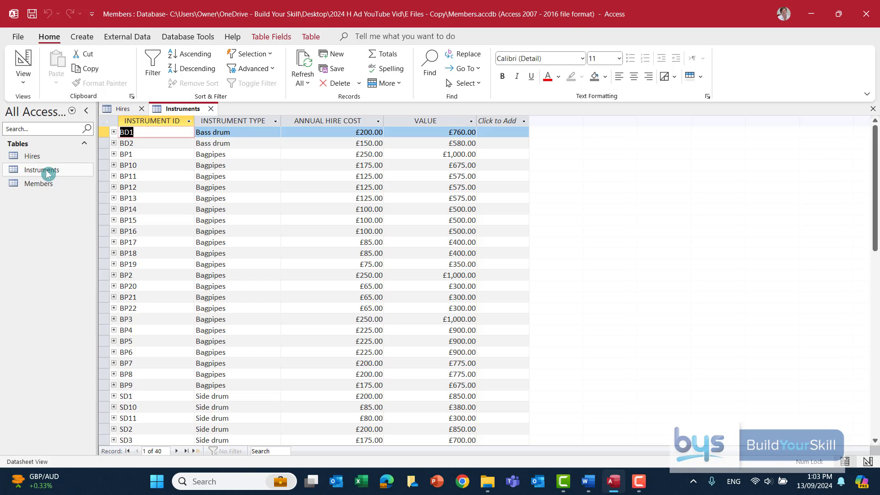
double_click(43, 190)
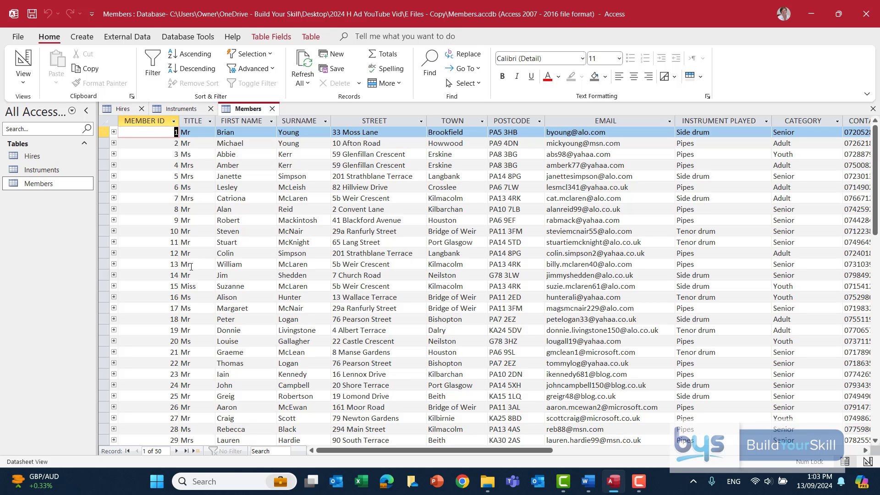
drag(359, 450, 435, 458)
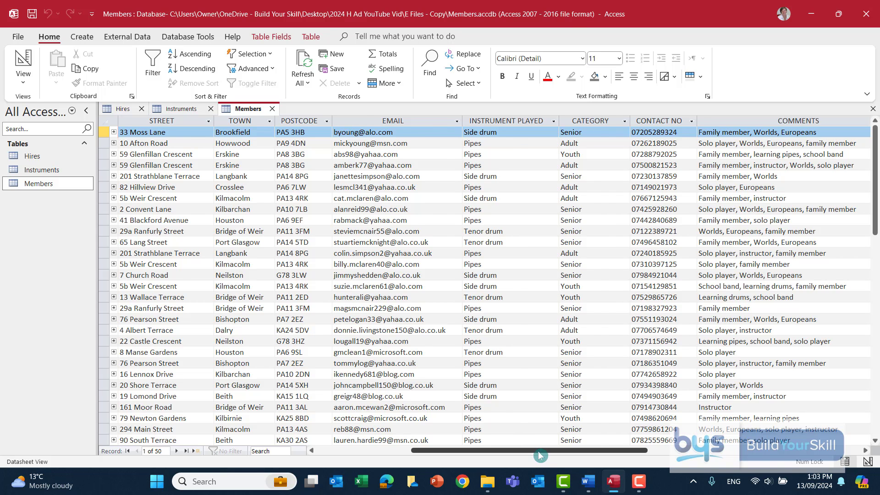
drag(545, 451, 614, 456)
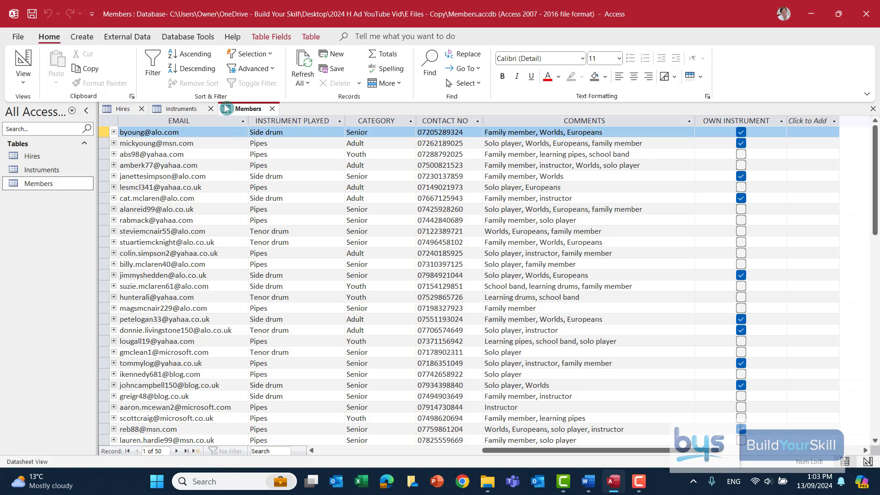
click(189, 39)
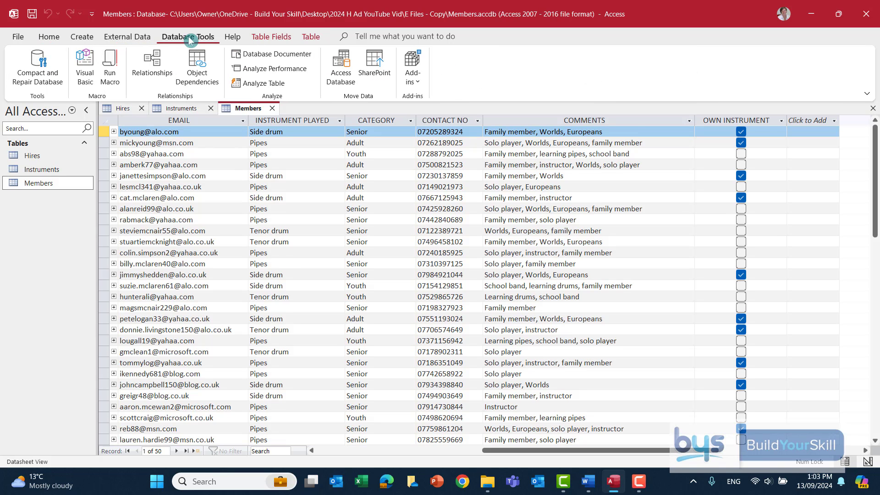
Step: Display the relationships linking the Hires, Instruments and Members tables
click(158, 69)
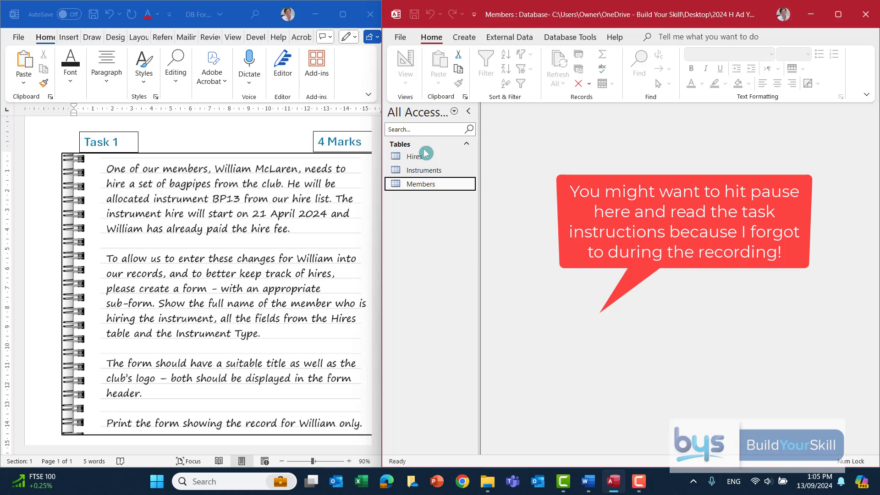
Step: Start the Form Wizard and add FIRST NAME and SURNAME from the Members table
click(466, 37)
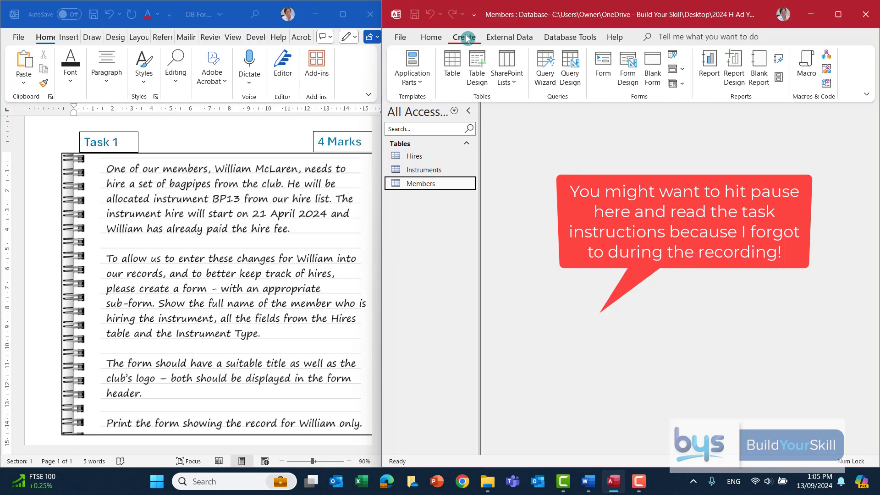
click(674, 56)
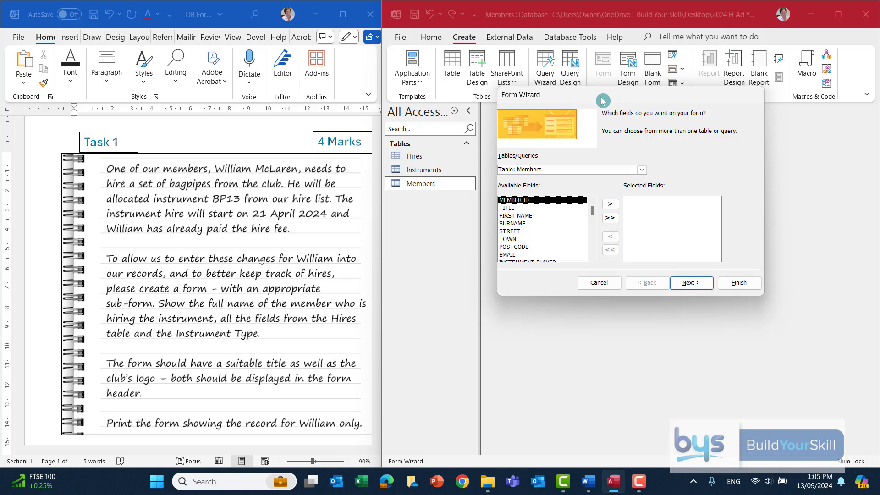
click(516, 215)
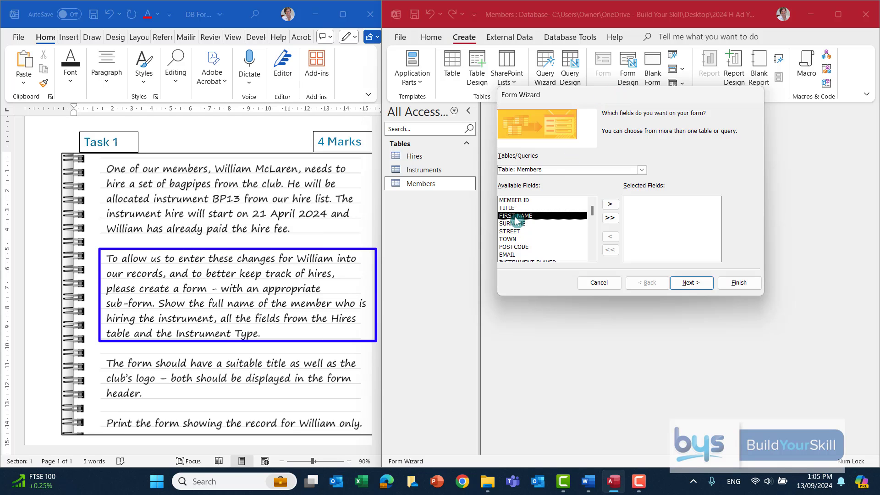
click(611, 205)
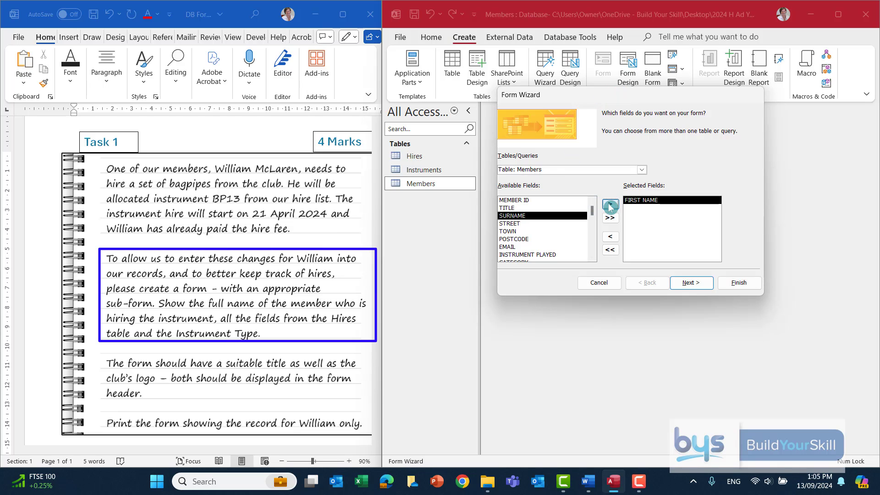
click(611, 205)
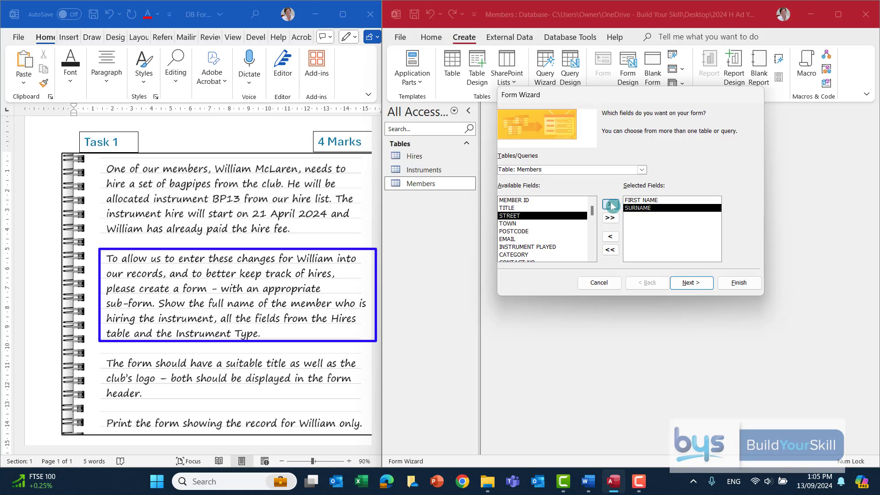
Step: Add every Hires field and INSTRUMENT TYPE from Instruments, then continue
click(642, 170)
click(535, 180)
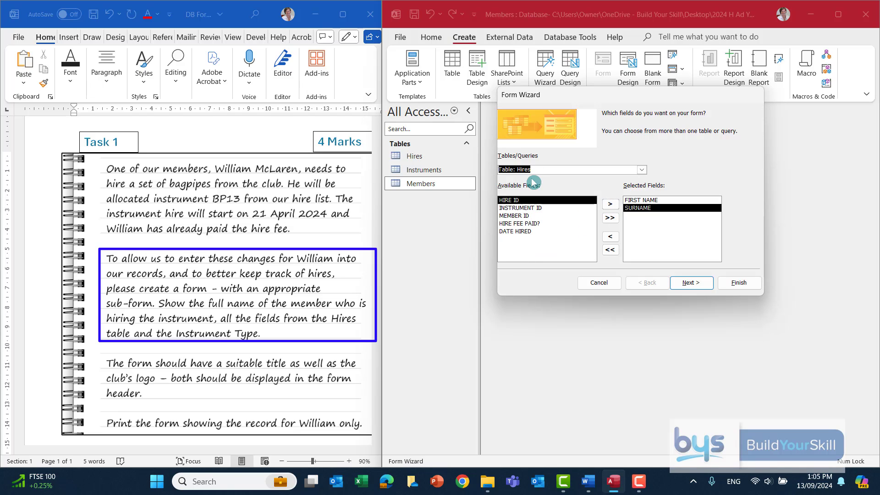
click(610, 219)
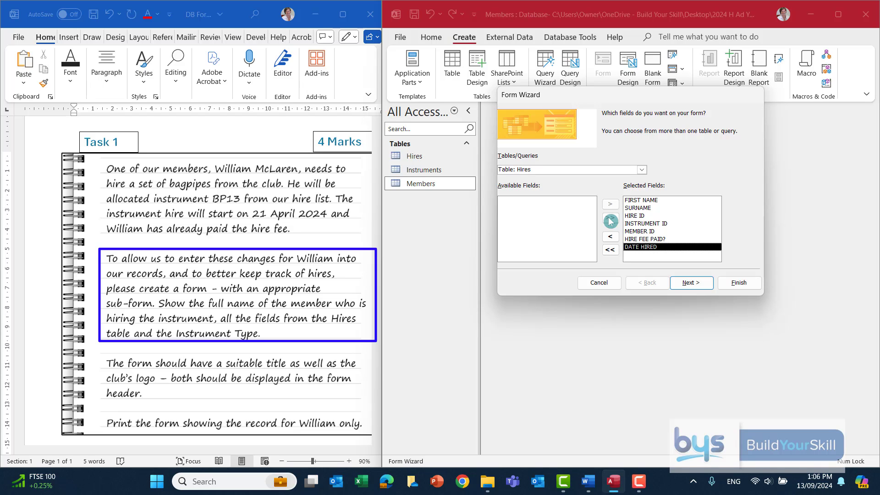
click(641, 170)
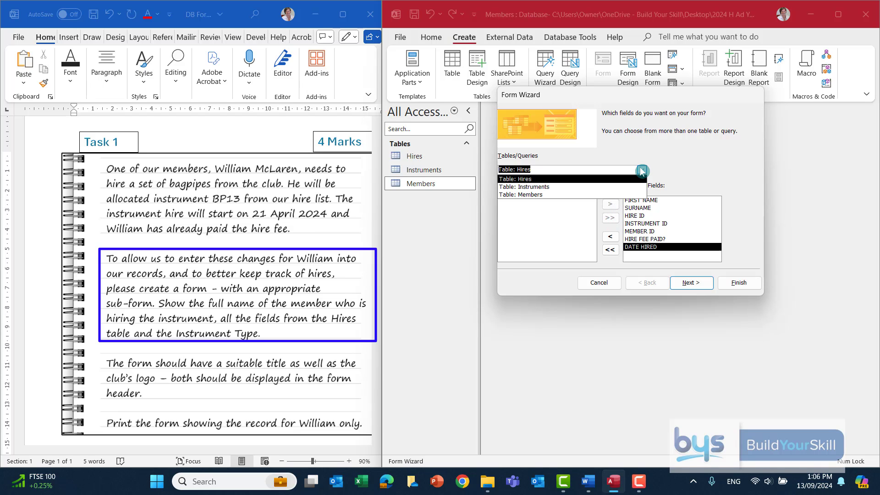
click(559, 187)
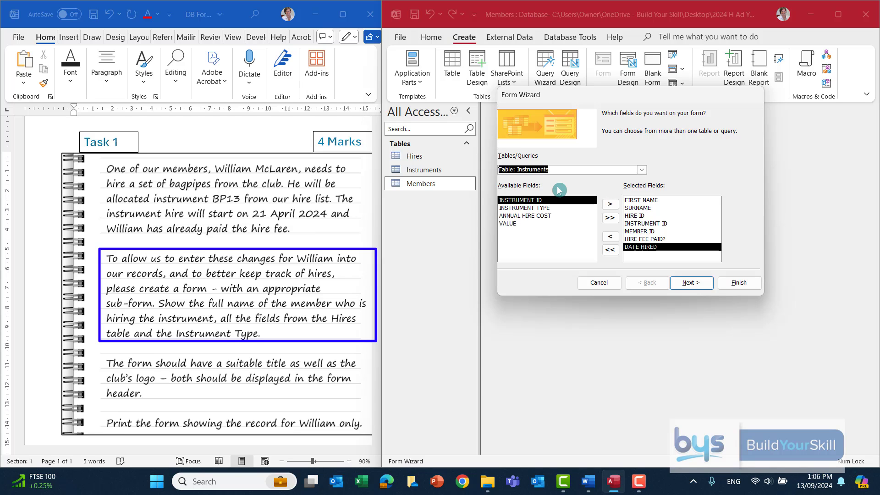
click(544, 209)
click(610, 204)
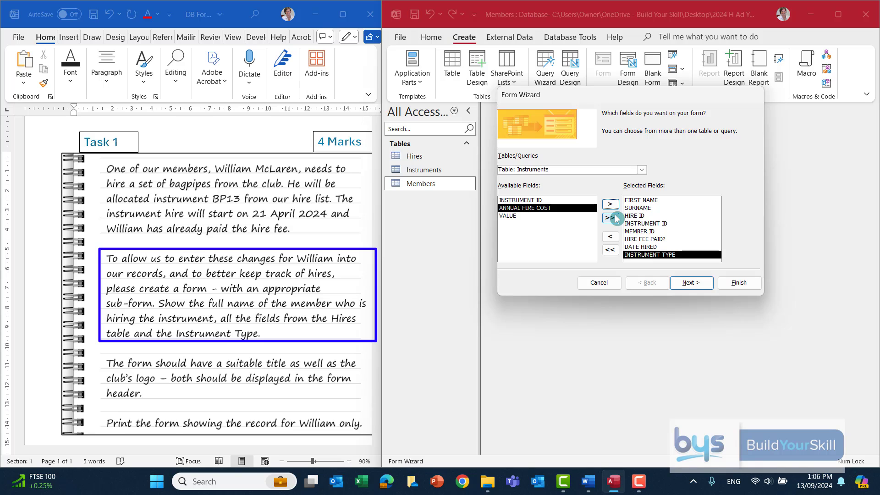
click(691, 285)
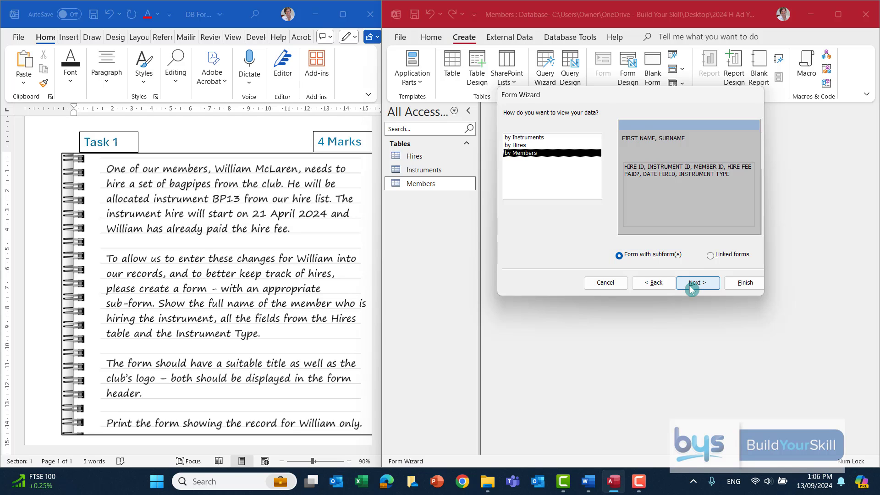
Step: Keep the Members form with a datasheet subform, title it INSTRUMENT HIRES, and finish
click(691, 288)
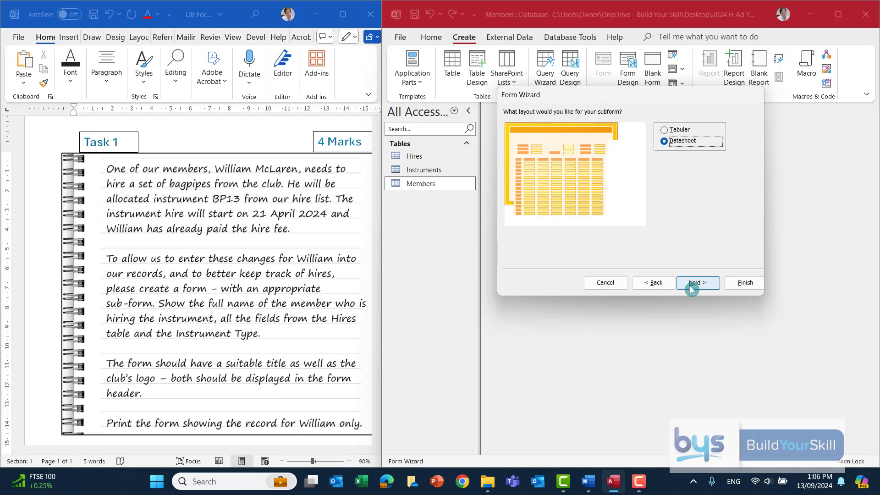
click(691, 287)
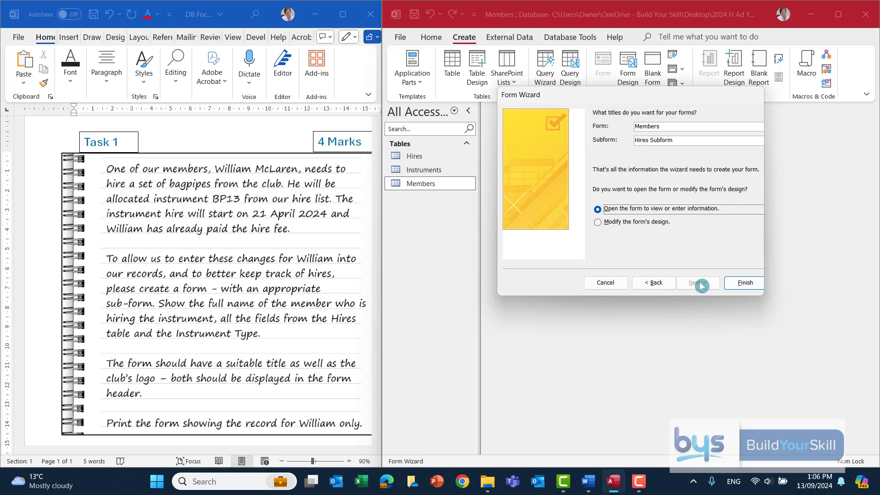
drag(660, 127, 623, 129)
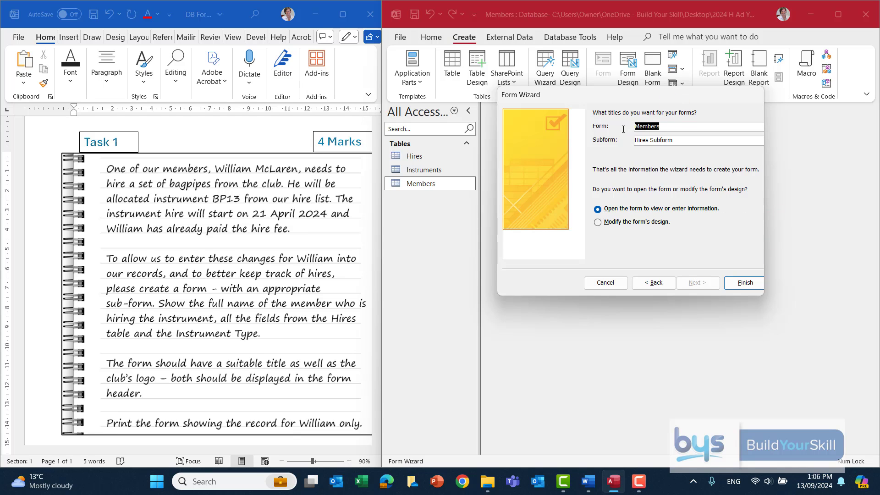
key(Caps_Lock)
text(INSTRUMENT HIRES)
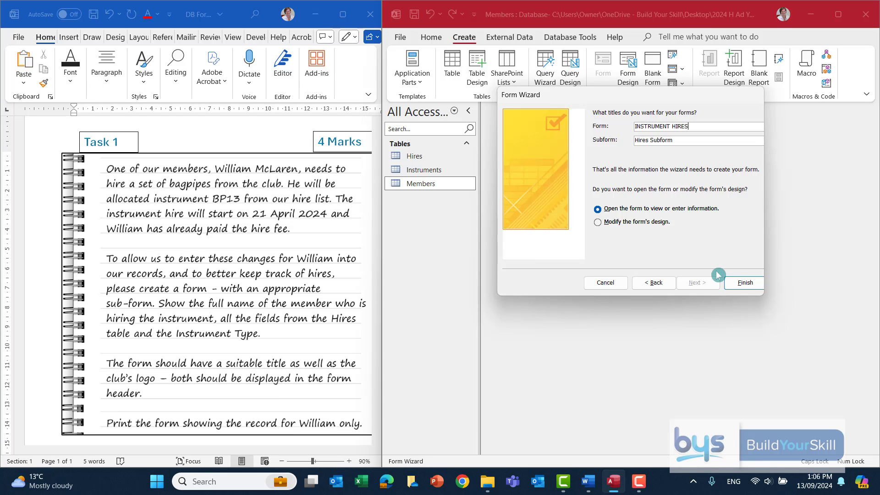
click(737, 283)
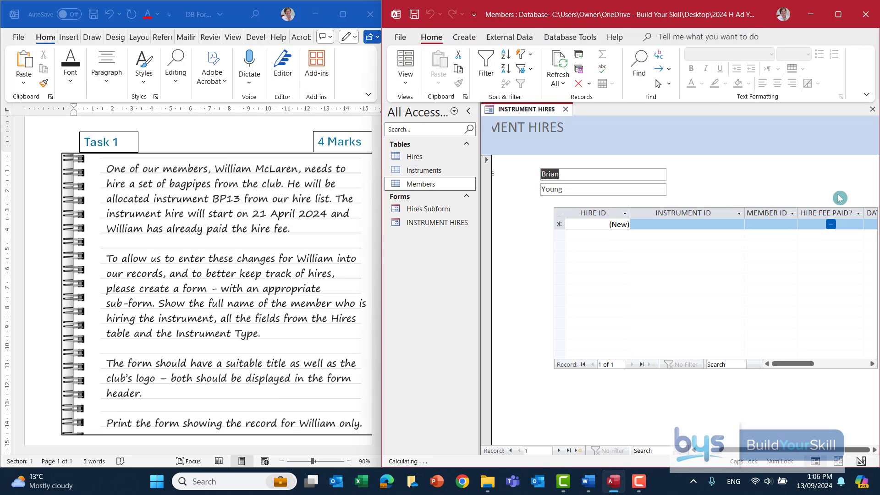
Step: Maximize the INSTRUMENT HIRES form window and show the available form views
click(838, 14)
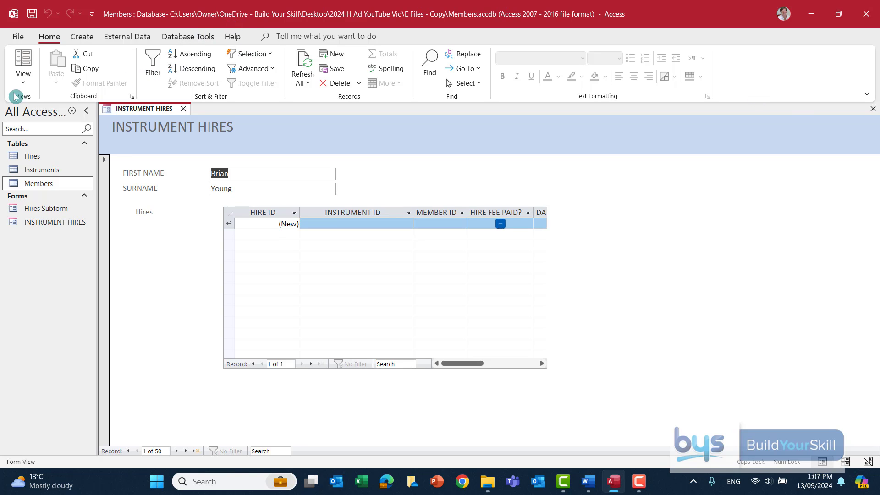
click(27, 86)
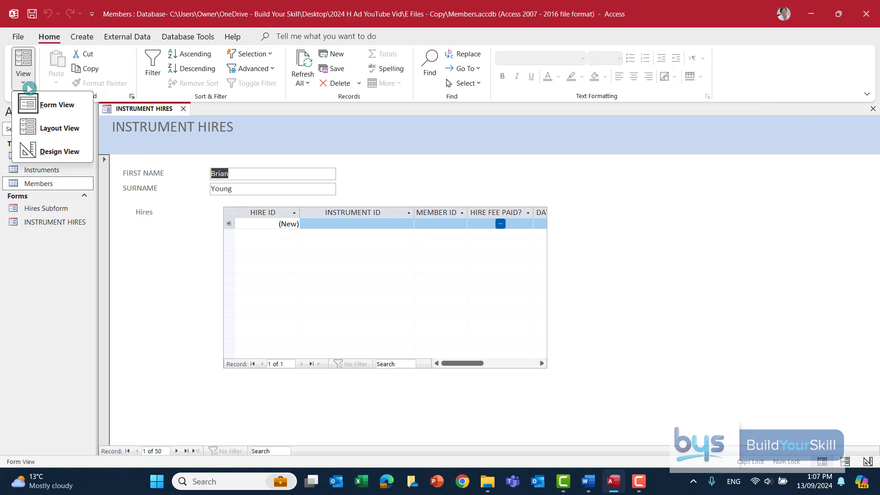
Step: In Layout View, widen the Hires subform until the INSTRUMENT TYPE column shows
click(45, 128)
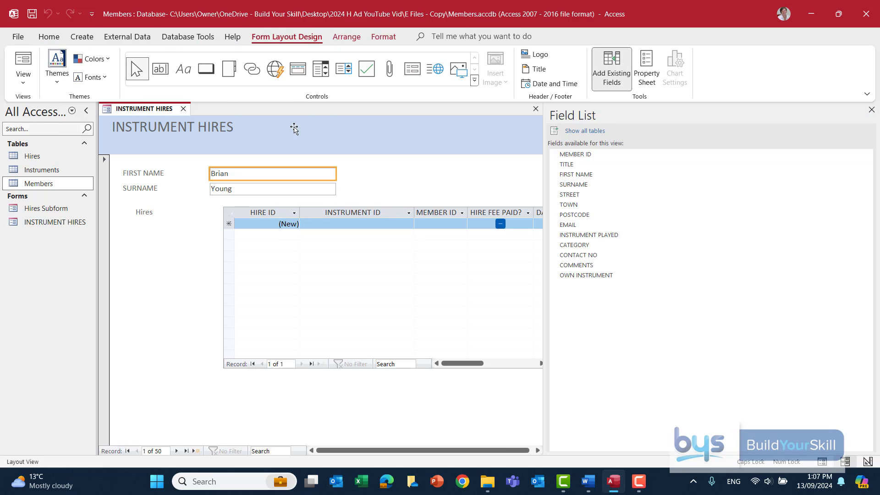
click(871, 110)
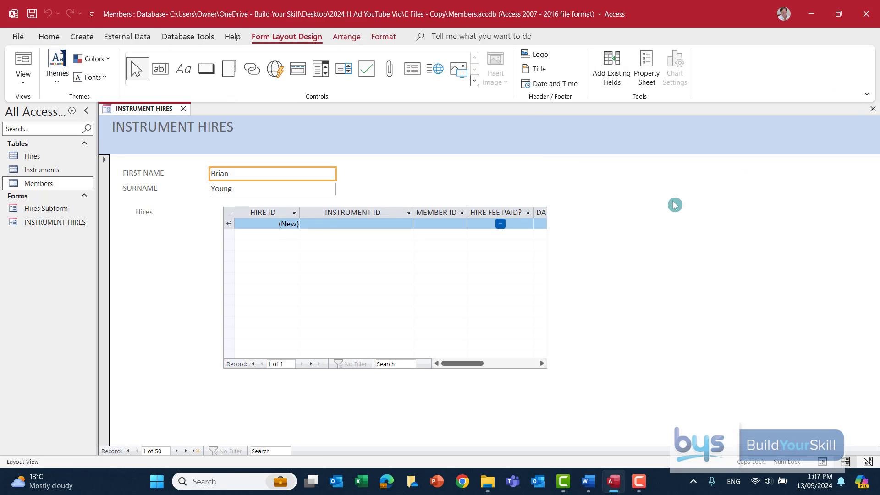
click(514, 258)
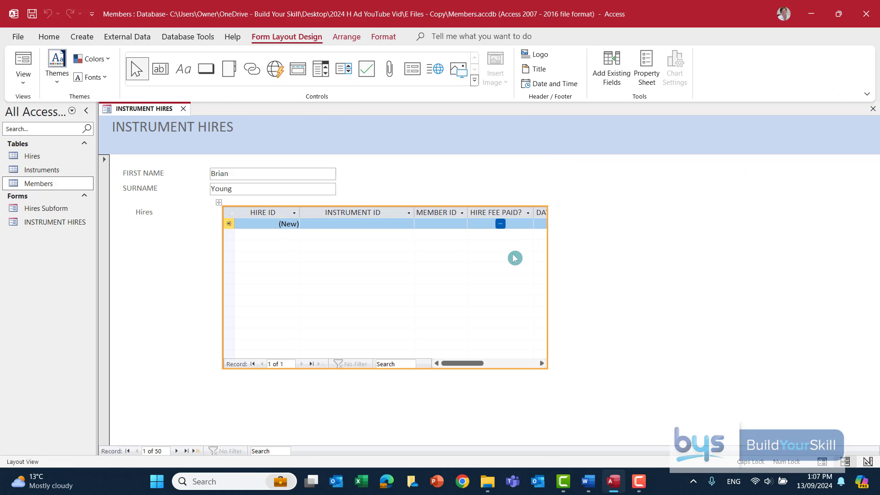
click(548, 273)
drag(549, 273, 643, 274)
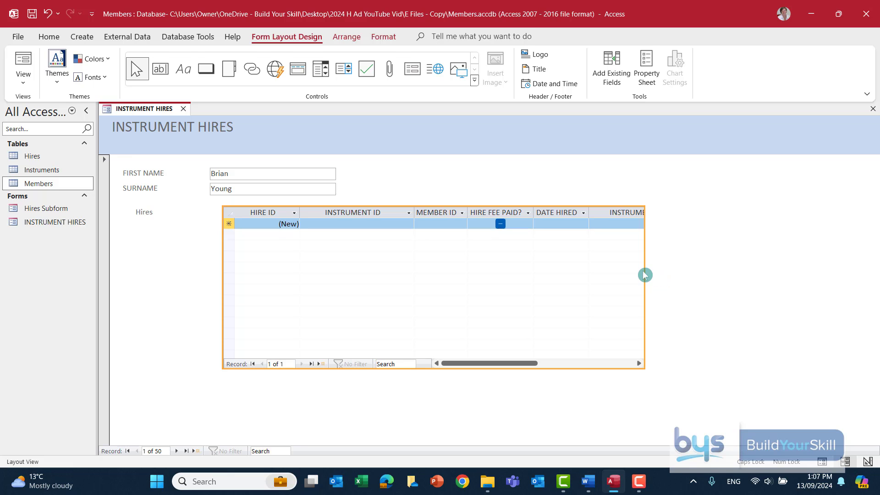
drag(644, 269, 682, 271)
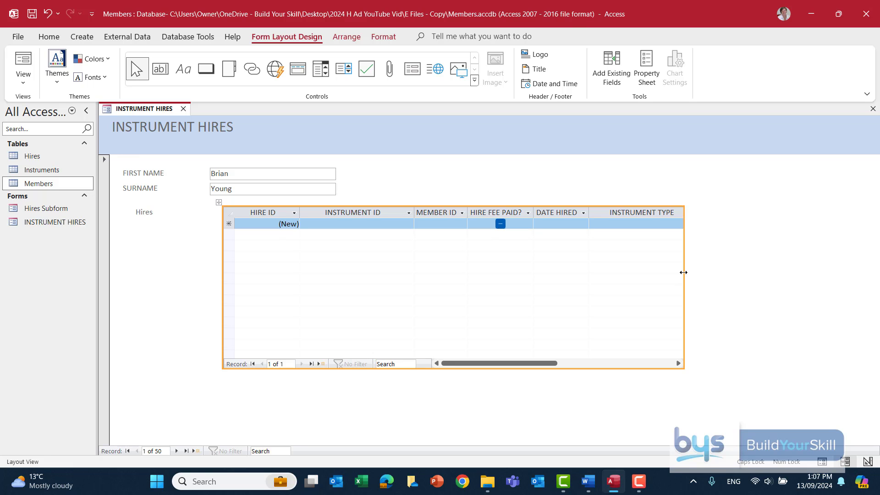
click(24, 85)
Step: Switch to Form View and search to jump to member record 13, who has no hires
click(41, 104)
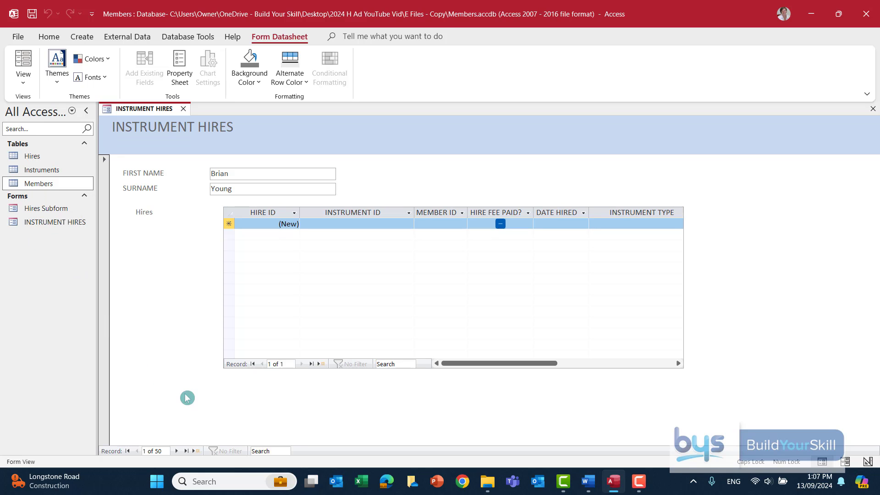
click(263, 452)
text(W)
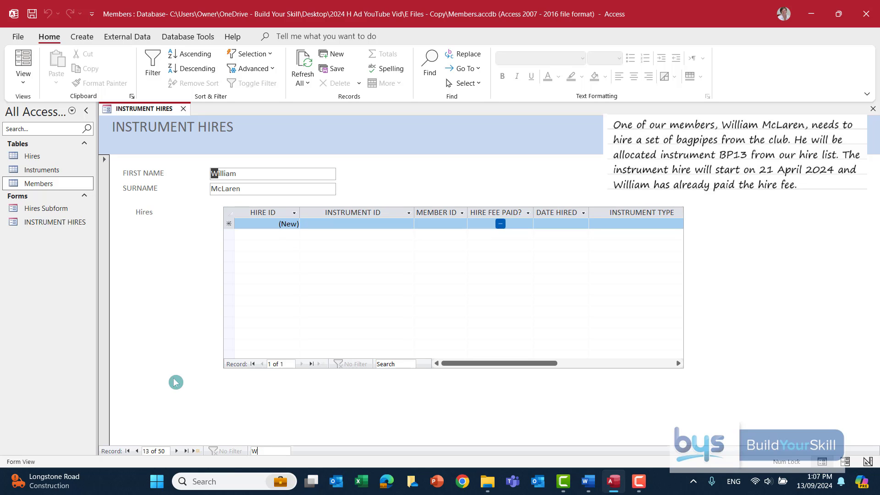
Step: Enter a new hire of instrument BP13, fee paid, dated 21/4/2024 in the subform
click(338, 223)
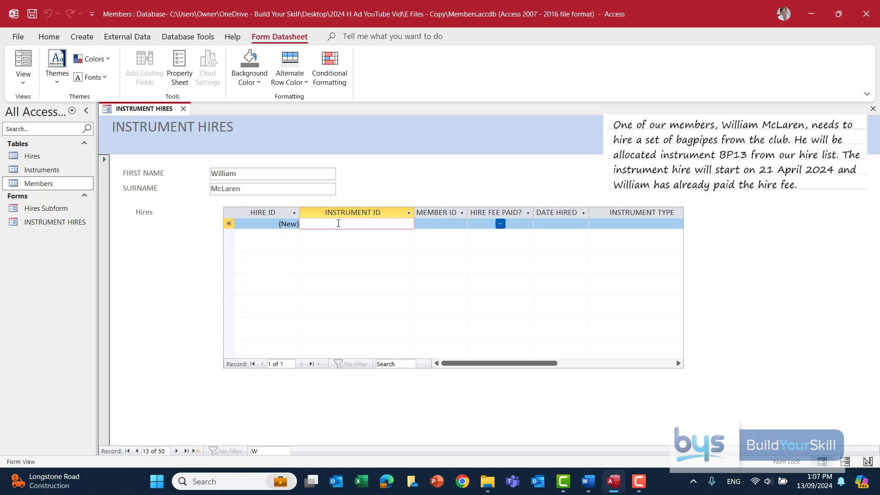
text(B)
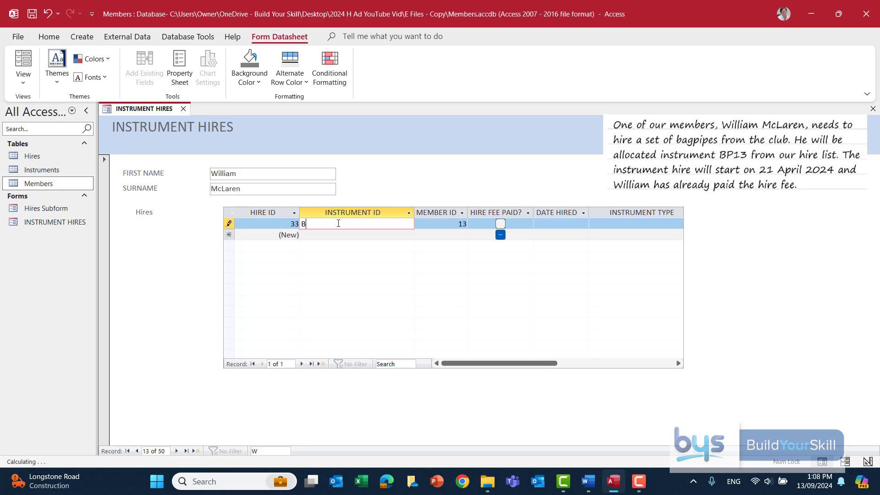
text(P13)
click(500, 224)
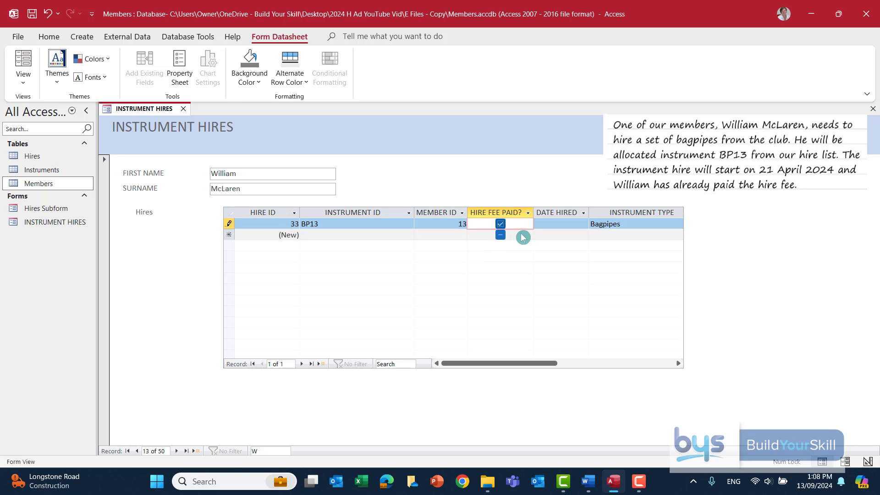
click(546, 223)
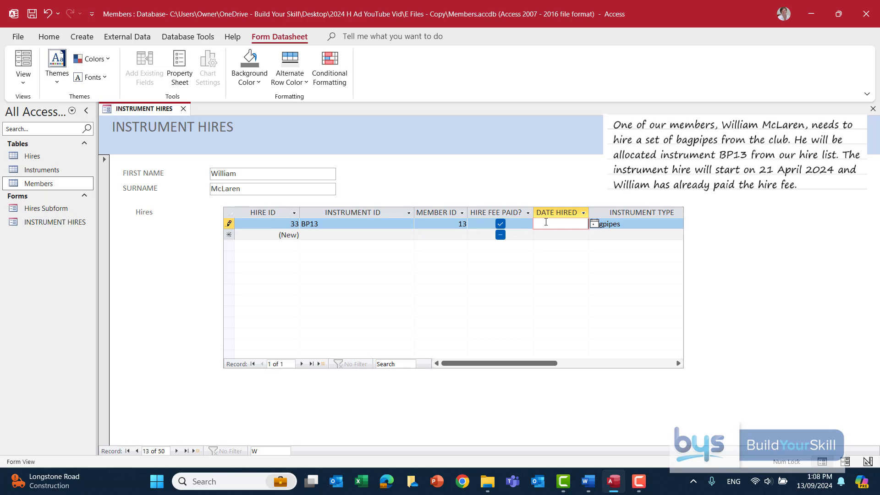
text(21/4/2024)
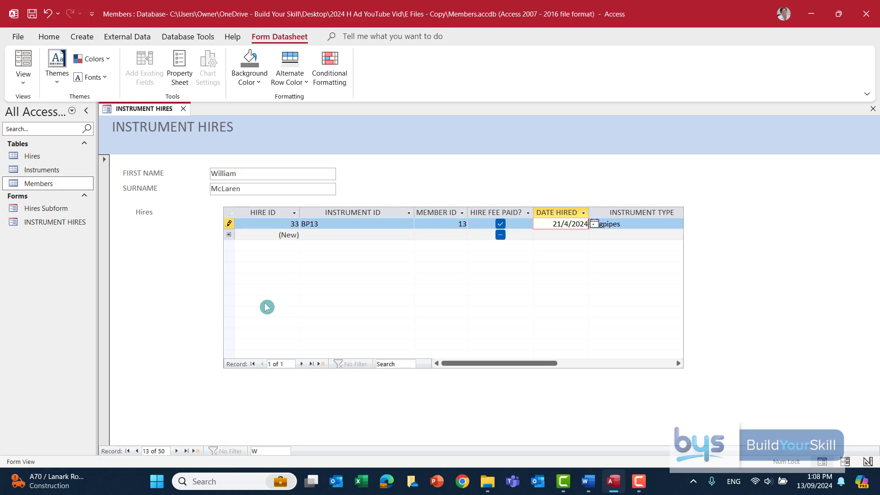
Step: In Design View, select the Form Header and browse for an image to insert
click(23, 85)
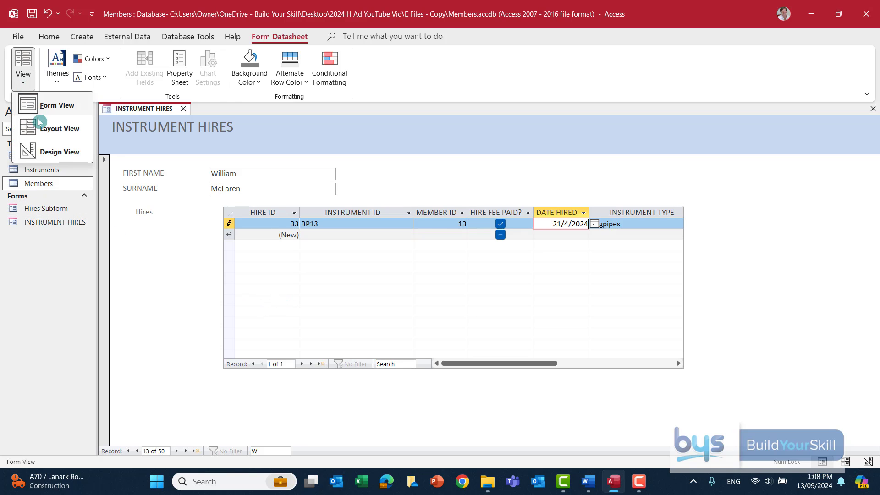
click(46, 152)
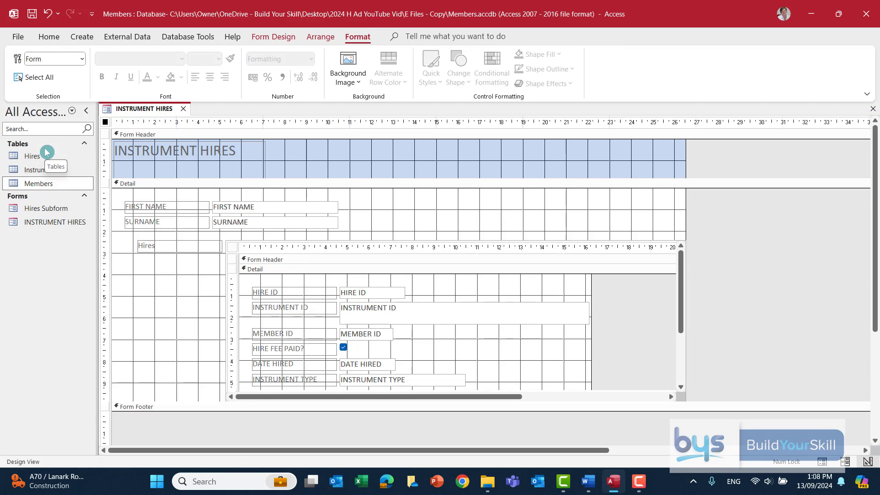
click(521, 149)
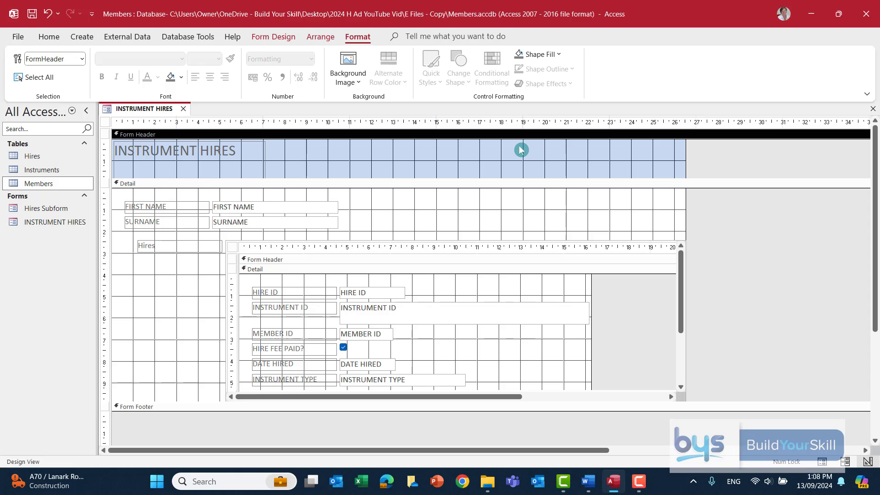
click(280, 35)
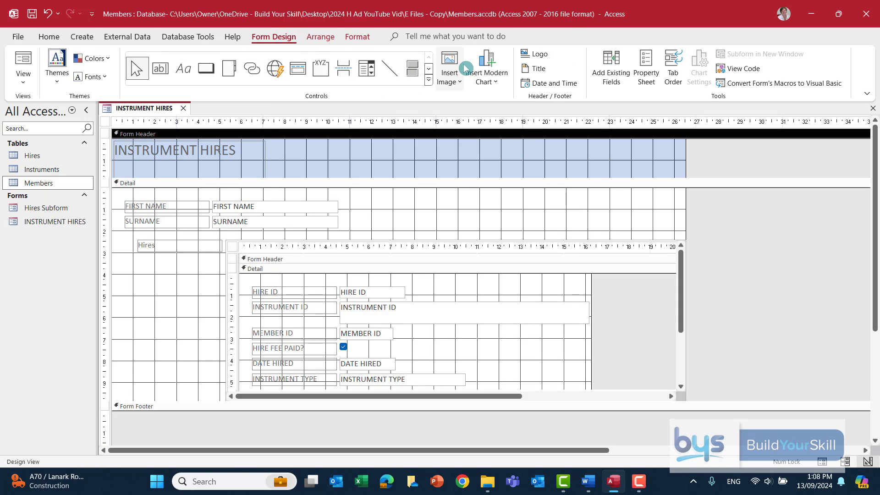
click(460, 87)
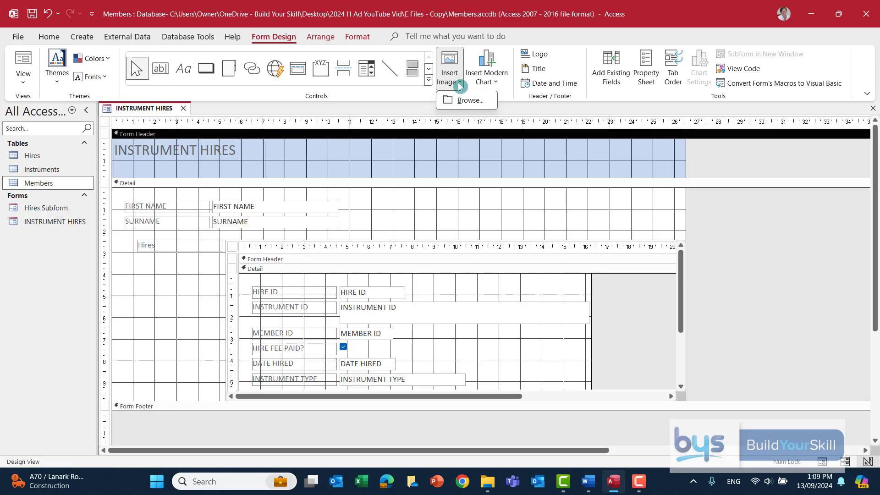
click(458, 99)
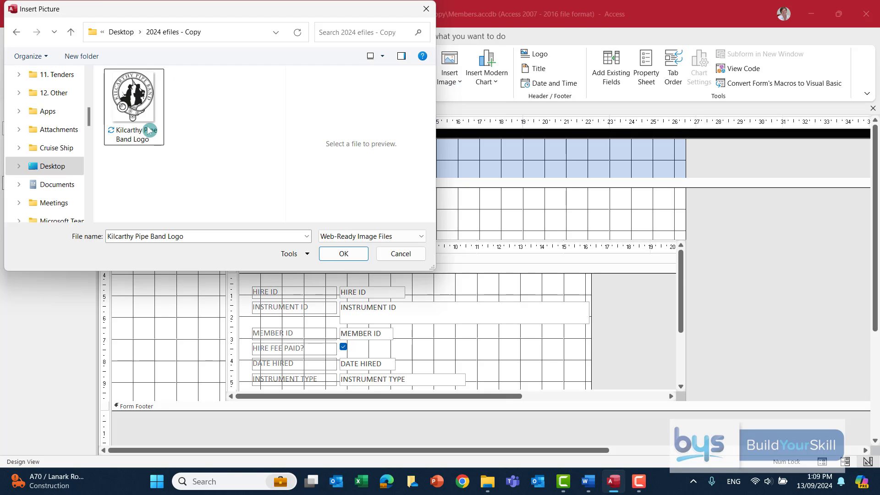
Step: Place the Kilcarthy Pipe Band Logo file in the form header, then return to Form View
click(135, 116)
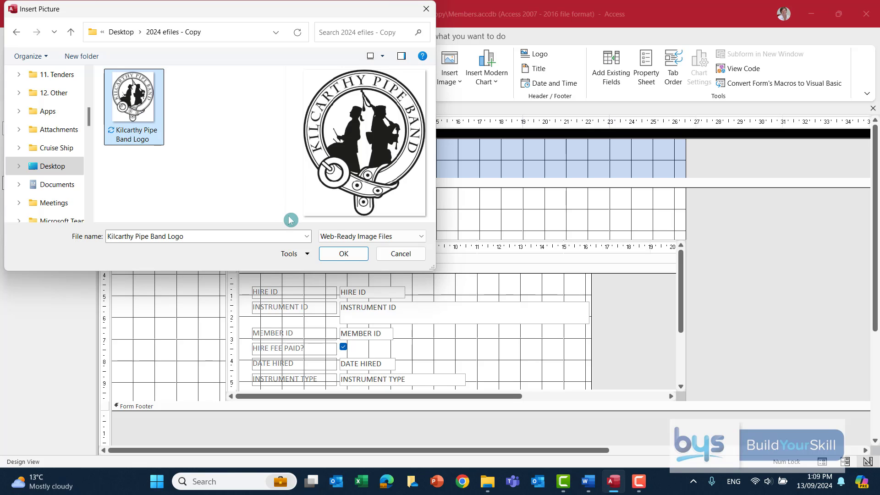
click(338, 254)
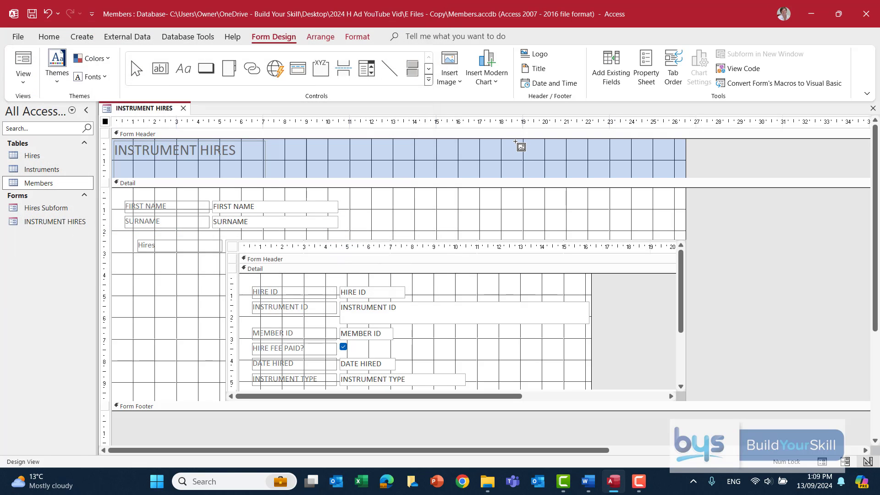
drag(516, 141, 572, 177)
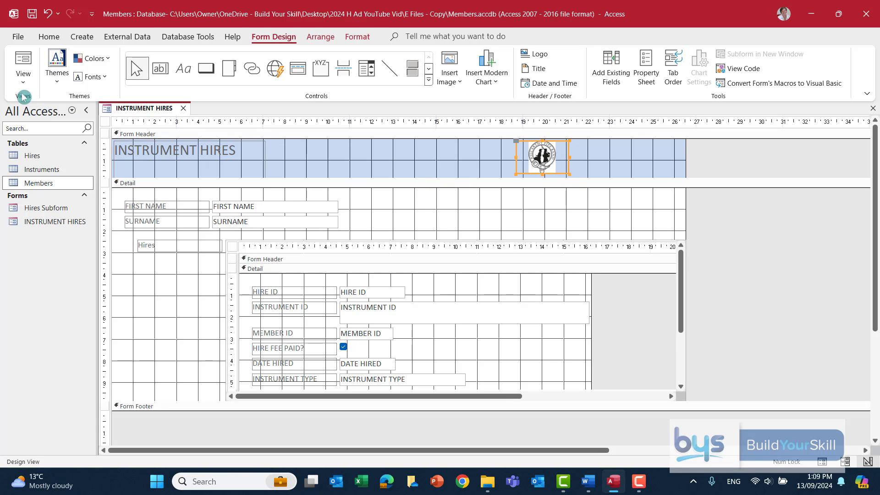
click(23, 68)
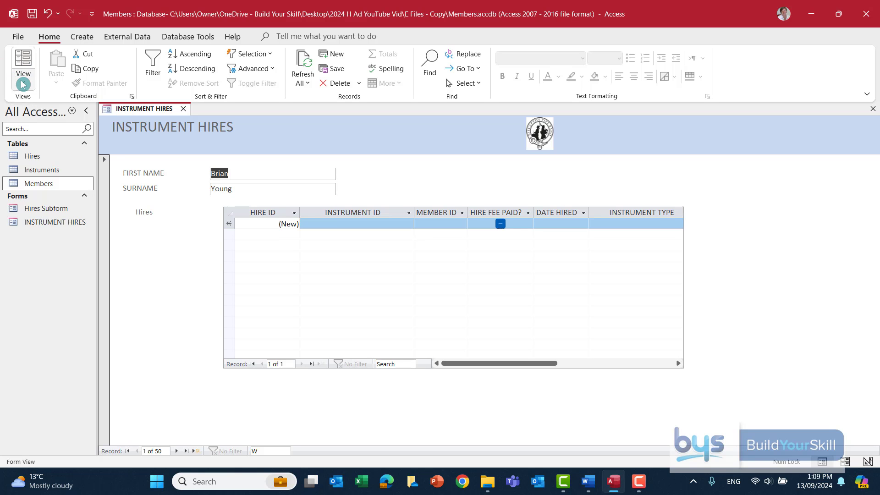
Step: Return the form to Design View and make the Form Header taller
click(23, 82)
click(54, 152)
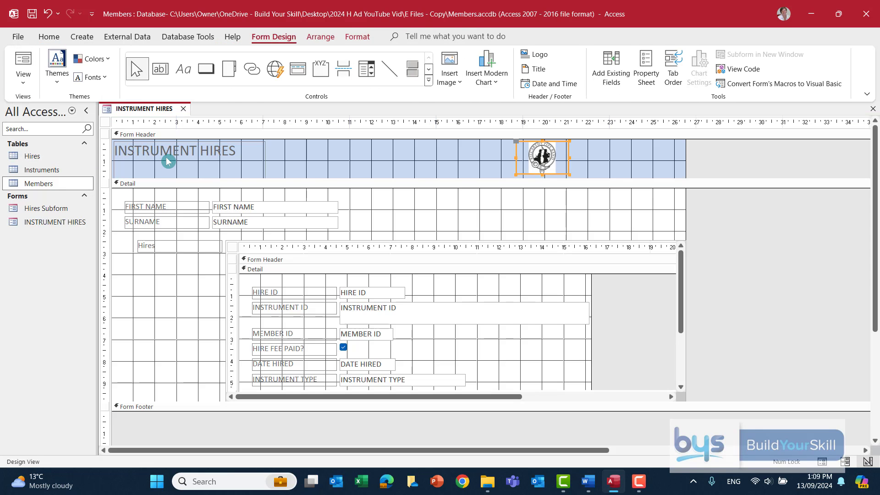
click(166, 159)
drag(177, 179, 176, 190)
Step: Lower the INSTRUMENT HIRES title and move the logo to the header's right end
click(192, 160)
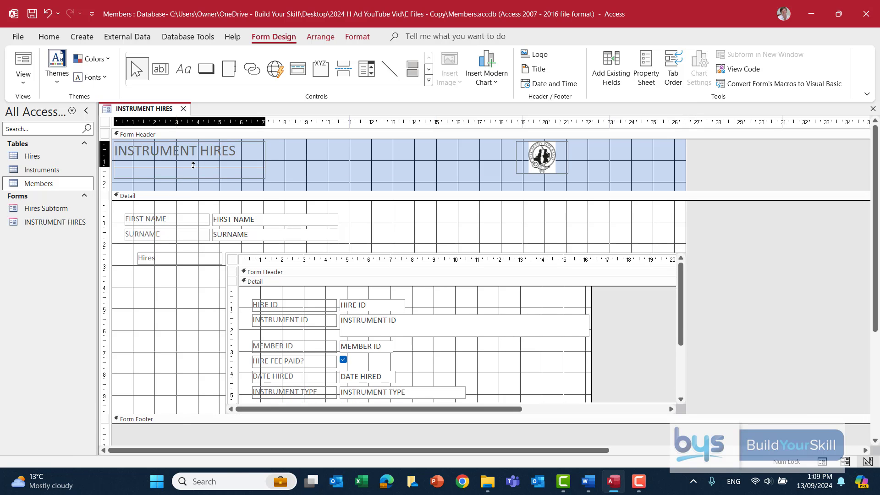
drag(200, 145, 202, 156)
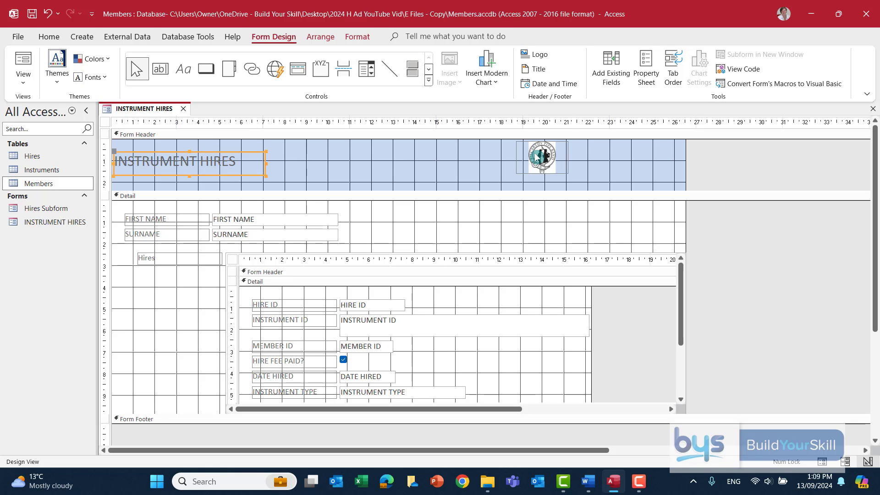
drag(540, 153, 650, 159)
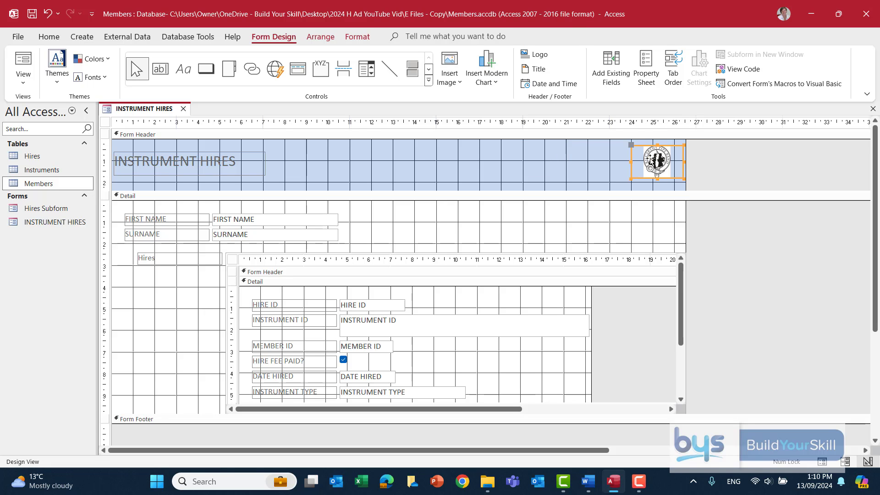
click(22, 61)
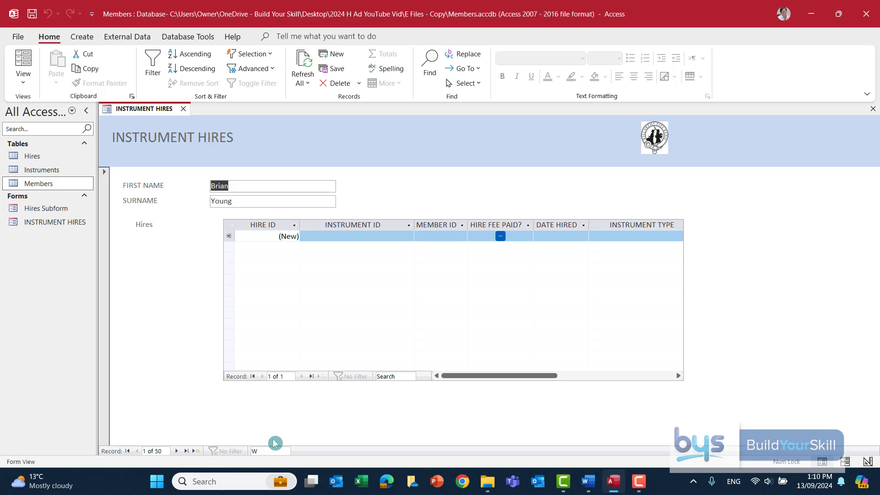
Step: Search back to record 13, set printing to Selected Record(s), then close the Print dialog
text(i)
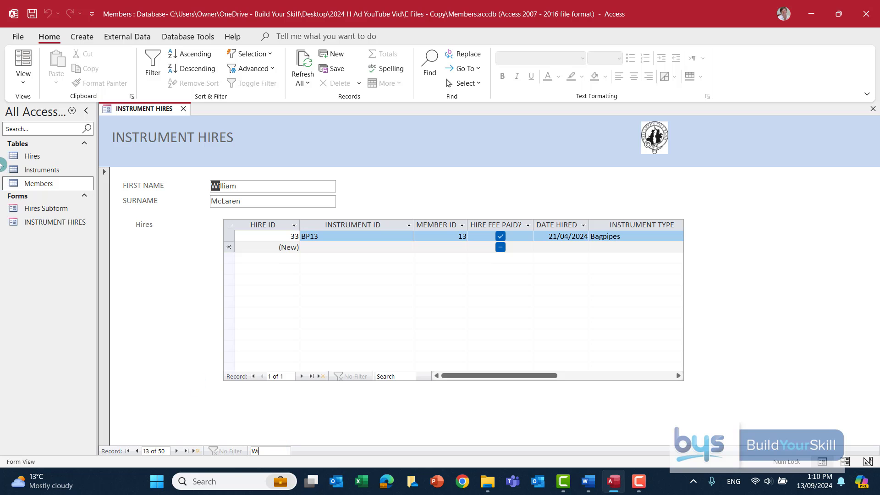
click(17, 39)
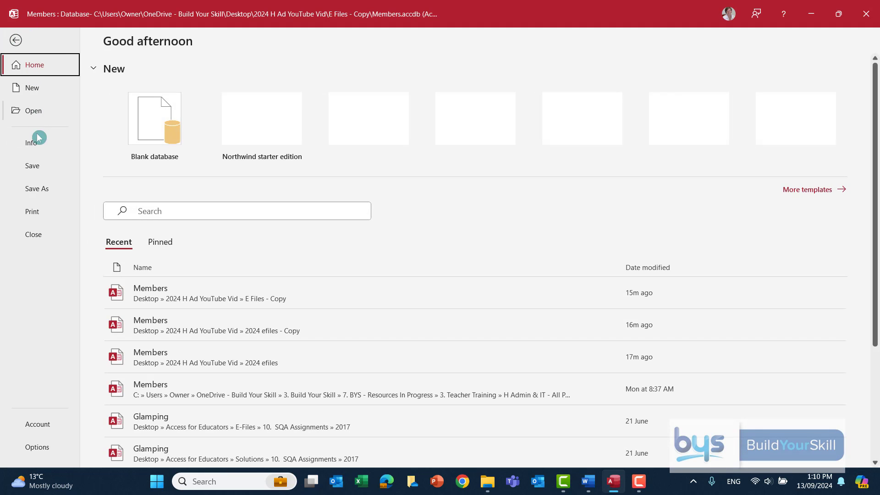
click(42, 211)
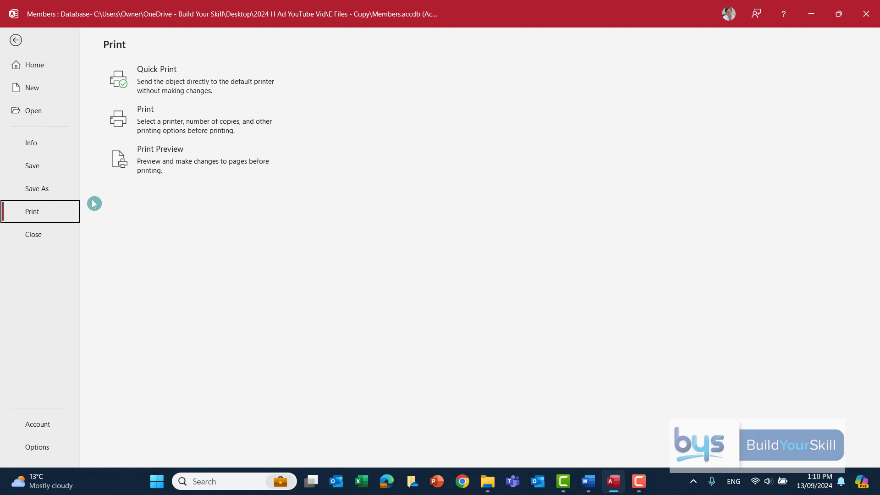
click(153, 125)
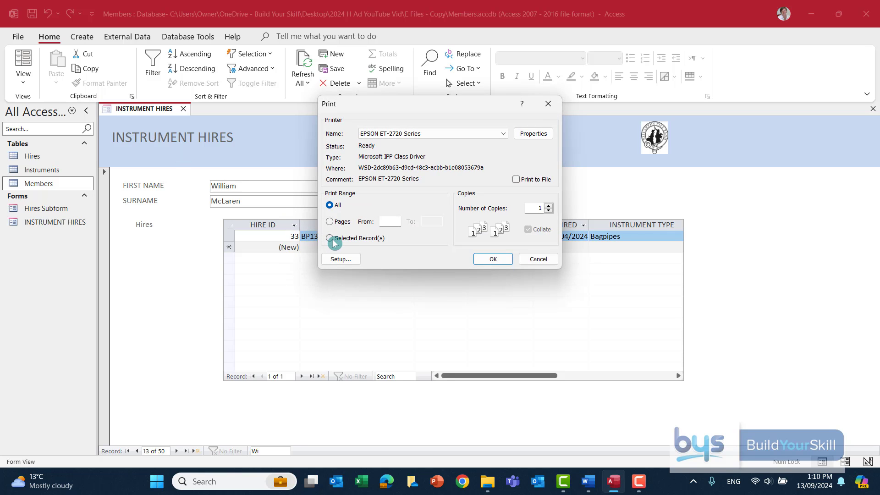
click(330, 240)
click(548, 103)
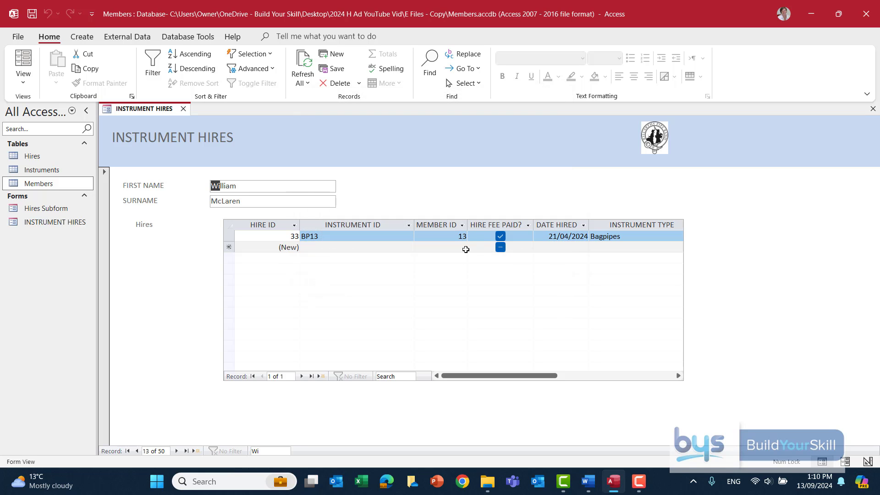